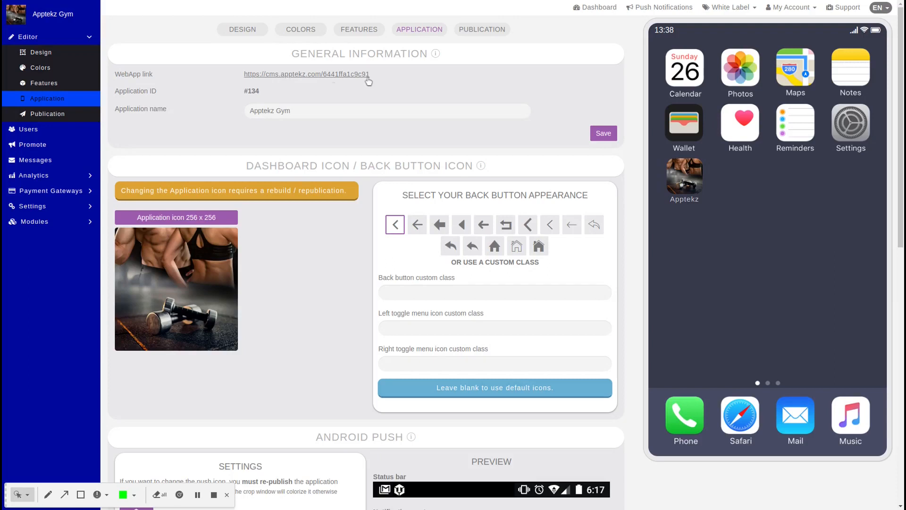
{"action": "left_click_drag", "start_coordinate": [372, 76], "coordinate": [323, 80]}
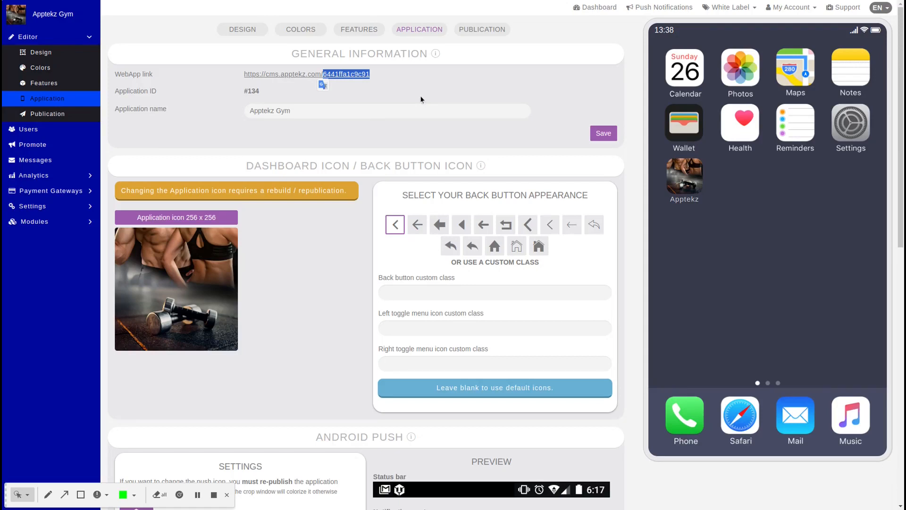
{"action": "left_click", "coordinate": [170, 162]}
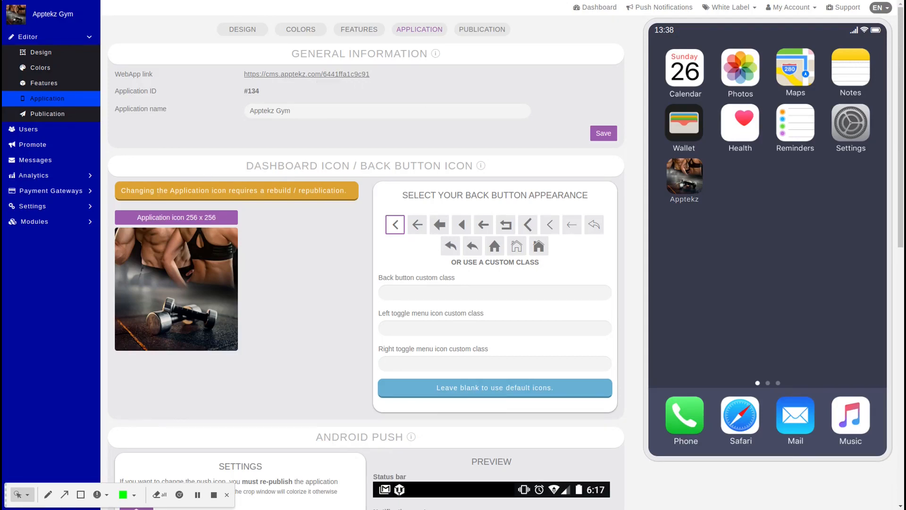
{"action": "left_click", "coordinate": [198, 496]}
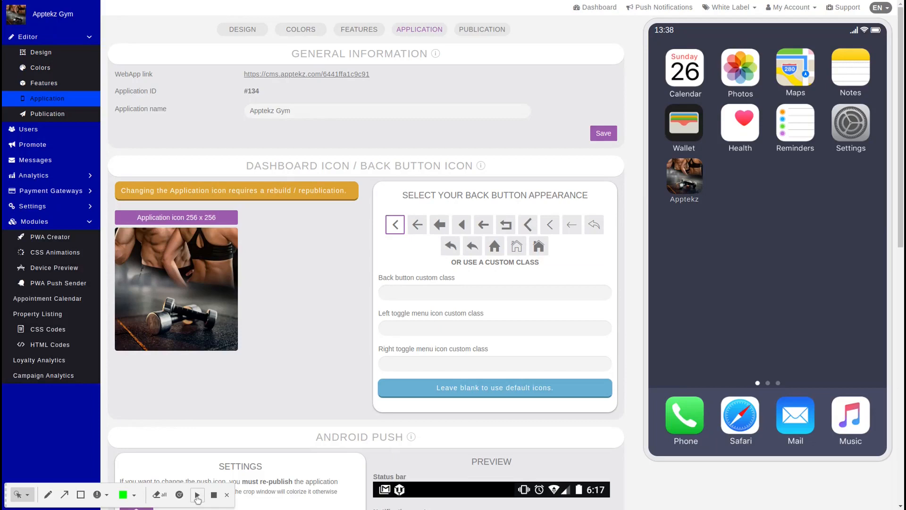
{"action": "left_click", "coordinate": [198, 496]}
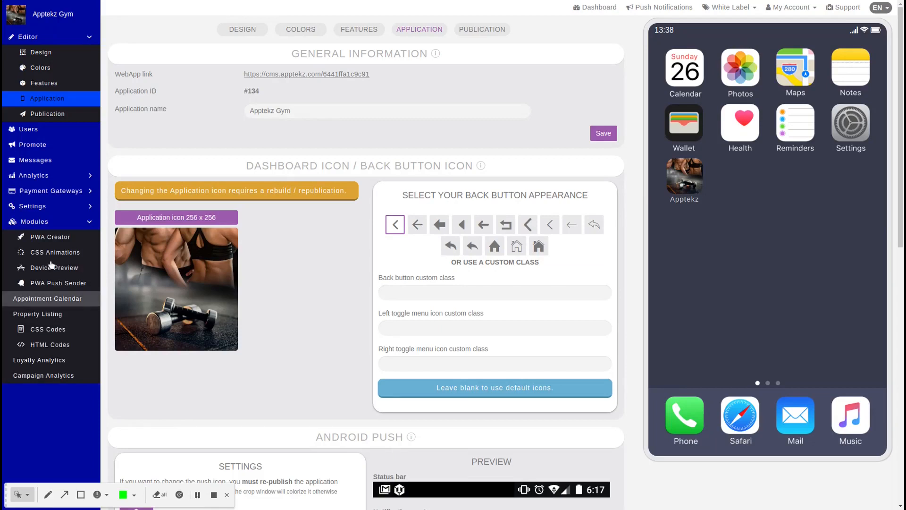
Step: Activate the PWA for Apptekz Gym in the PWA Creator module and open its PWA details for editing
{"action": "left_click", "coordinate": [48, 238]}
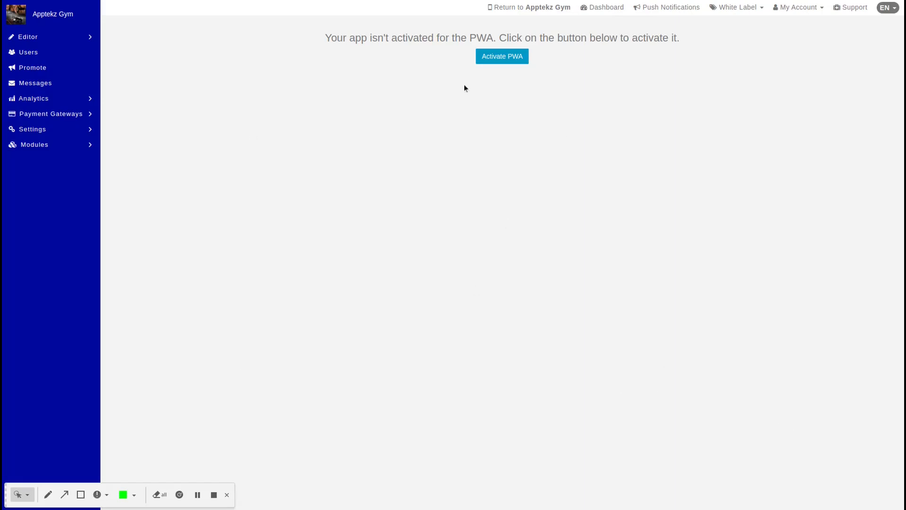
{"action": "left_click", "coordinate": [492, 58]}
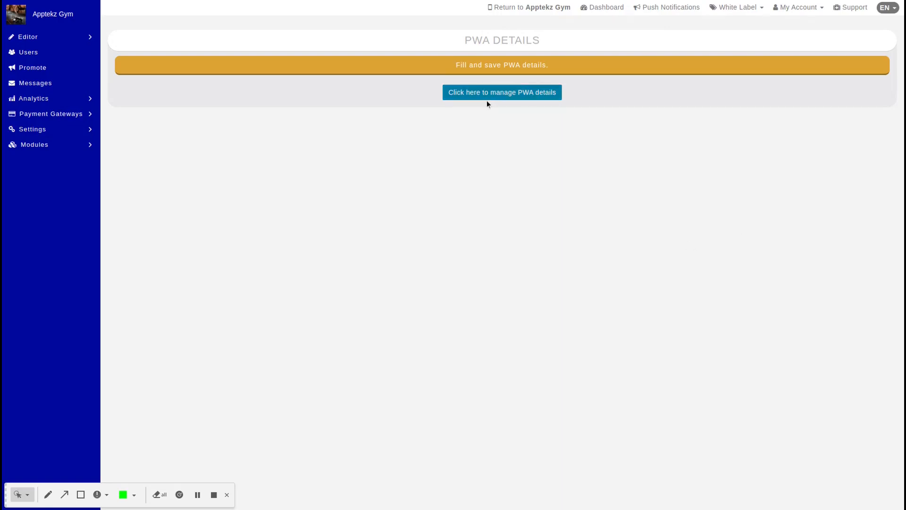
{"action": "left_click", "coordinate": [529, 93]}
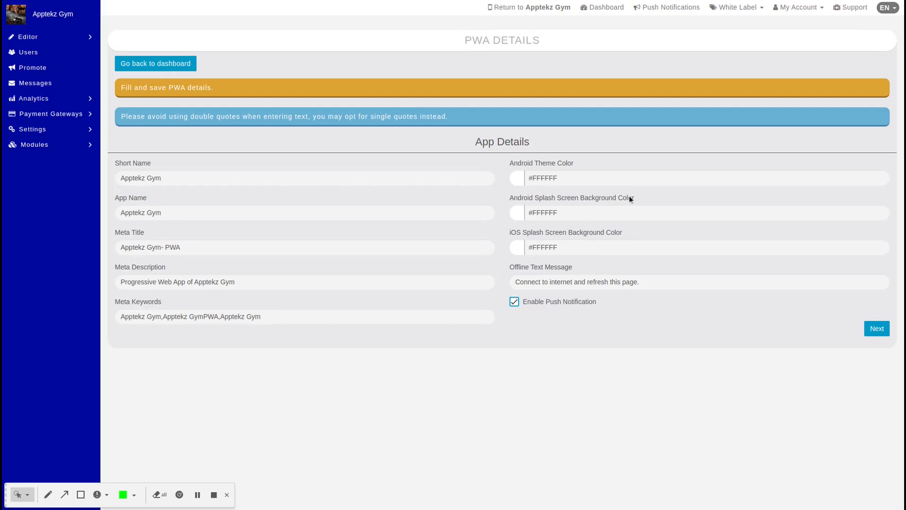
Step: Set the Android theme color and the Android splash screen background color to #000000
{"action": "left_click", "coordinate": [521, 179]}
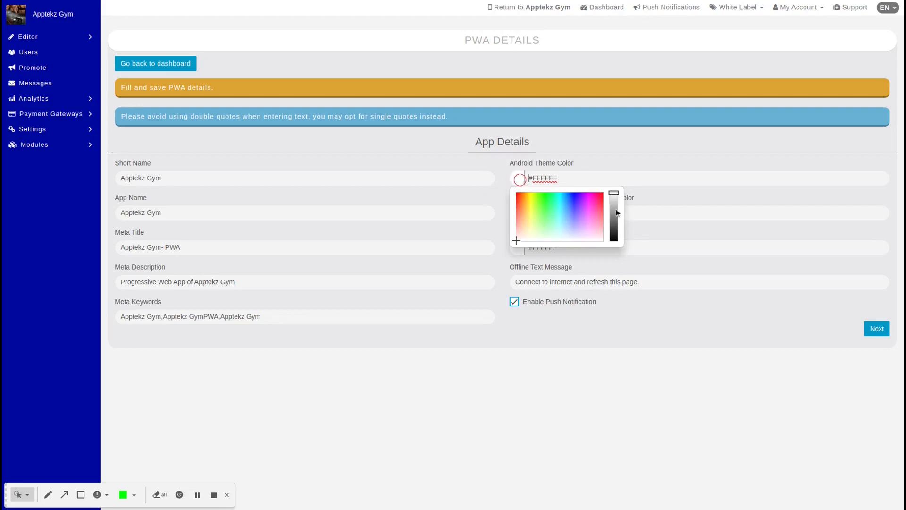
{"action": "left_click", "coordinate": [621, 247]}
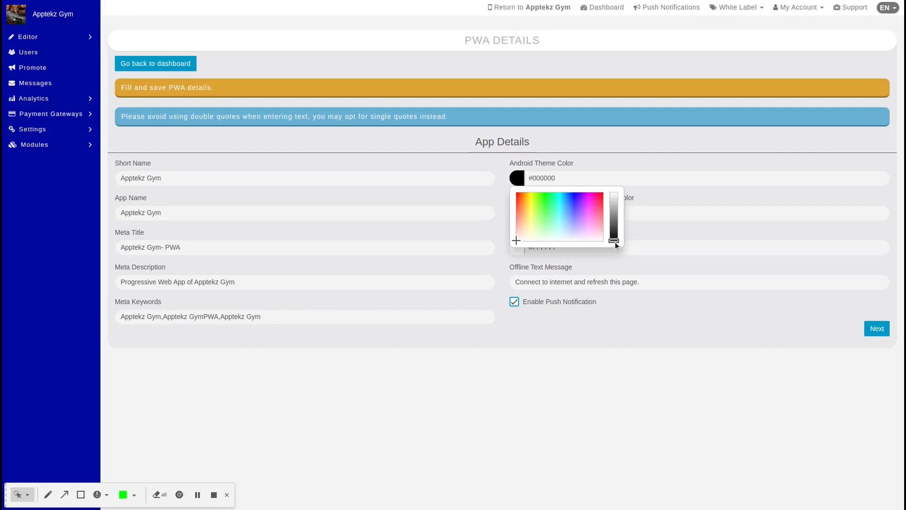
{"action": "left_click", "coordinate": [500, 261]}
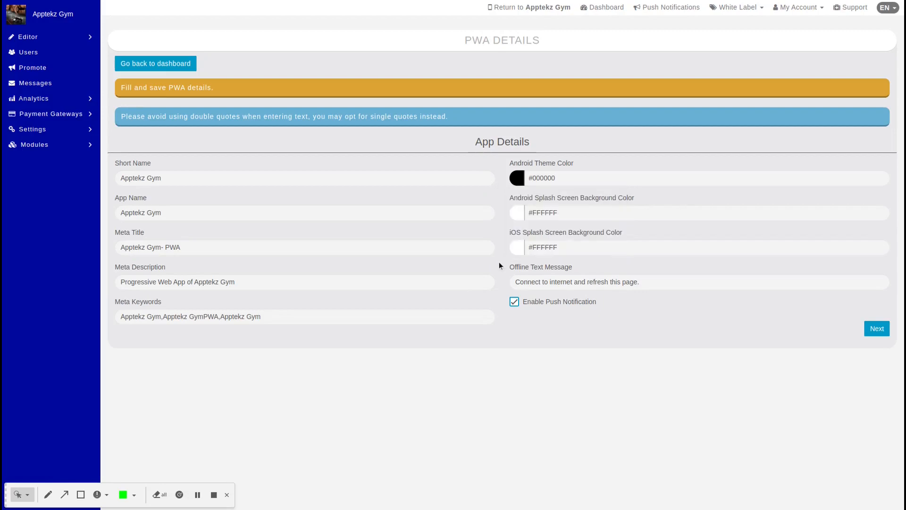
{"action": "left_click", "coordinate": [519, 216]}
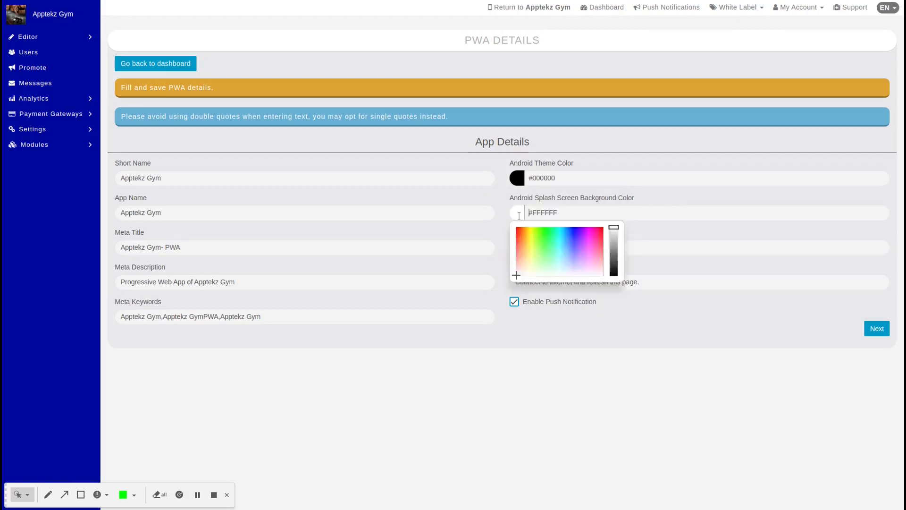
{"action": "left_click_drag", "start_coordinate": [616, 228], "coordinate": [615, 276]}
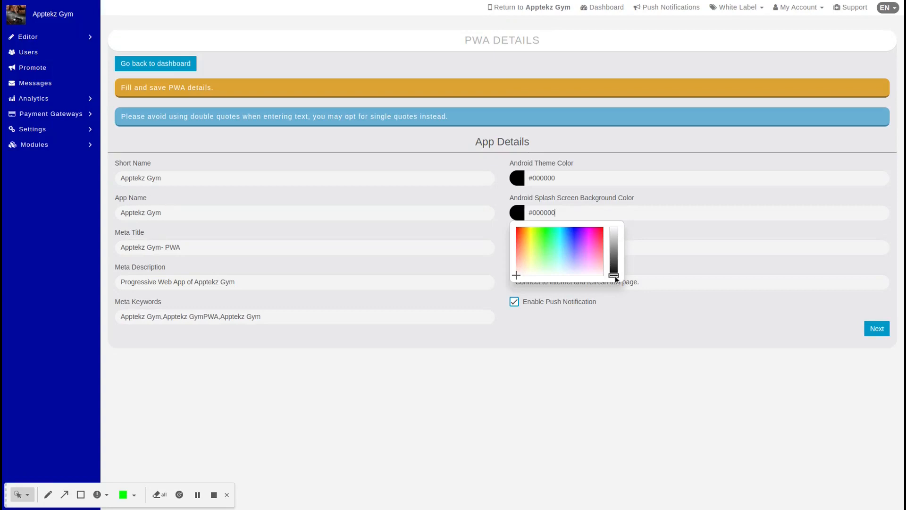
{"action": "left_click", "coordinate": [495, 246]}
Step: Set the iOS splash screen background color to #000000 and continue to the iPhone install popup settings
{"action": "left_click", "coordinate": [518, 247]}
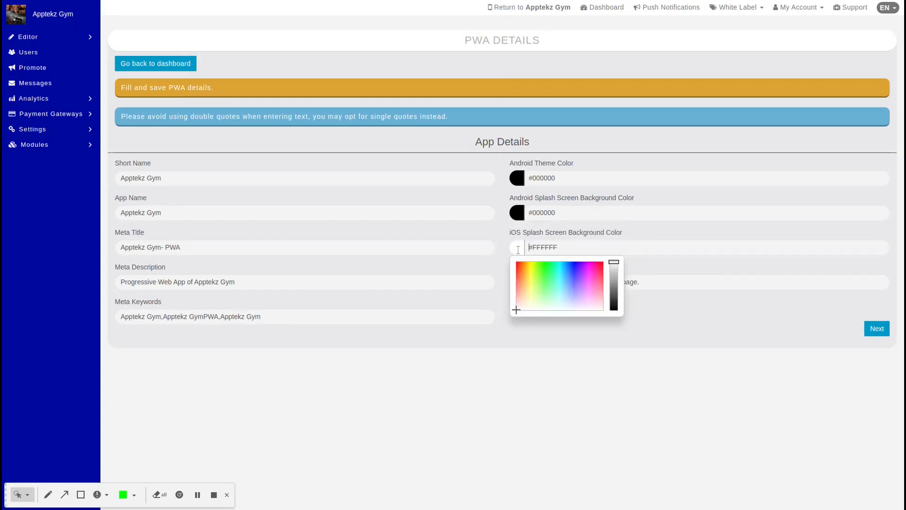
{"action": "left_click_drag", "start_coordinate": [616, 262], "coordinate": [616, 320]}
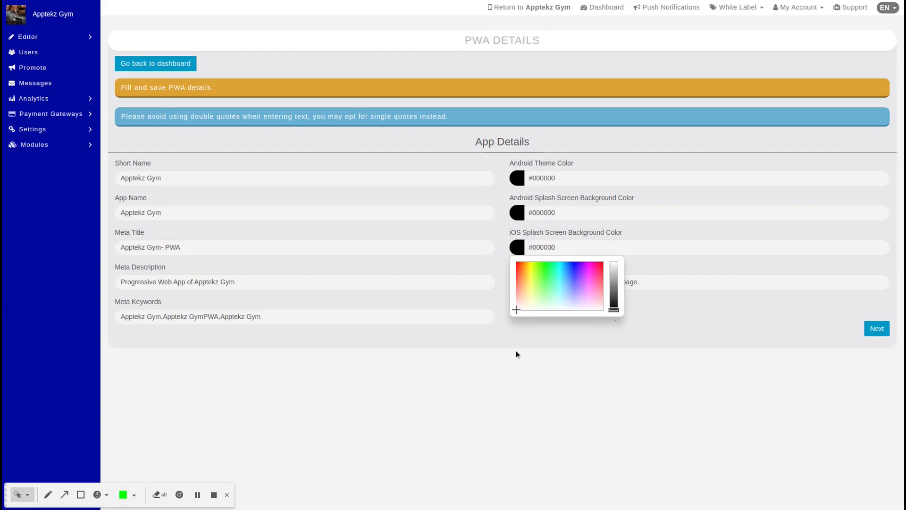
{"action": "left_click", "coordinate": [534, 340]}
{"action": "left_click", "coordinate": [533, 339]}
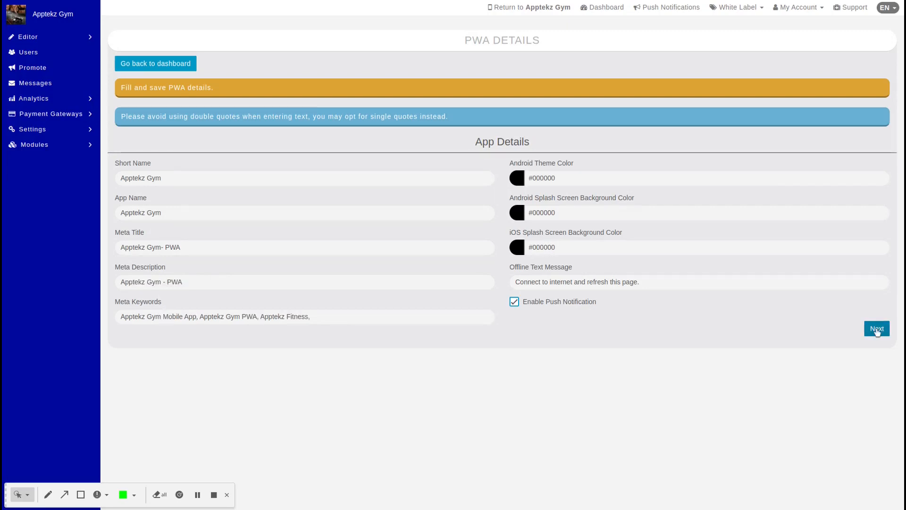
{"action": "left_click", "coordinate": [877, 330]}
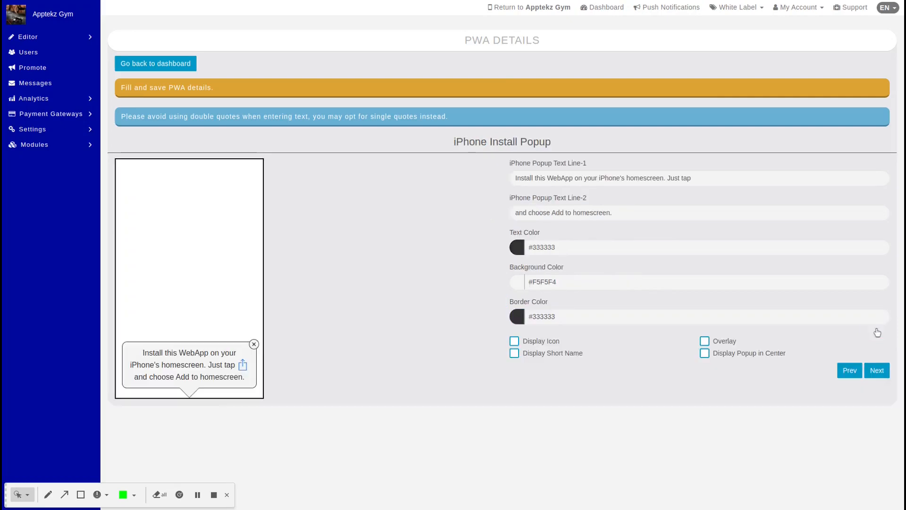
Step: Enable the icon, short name, overlay and centered display for the iPhone install popup, and continue to the Facebook PWA popup settings
{"action": "left_click", "coordinate": [516, 342]}
{"action": "left_click", "coordinate": [515, 354]}
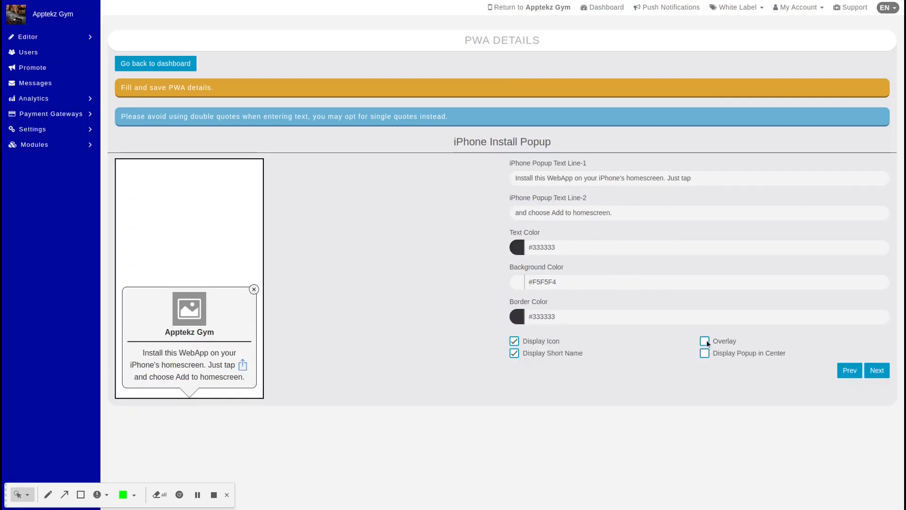
{"action": "left_click", "coordinate": [705, 341]}
{"action": "left_click", "coordinate": [706, 354]}
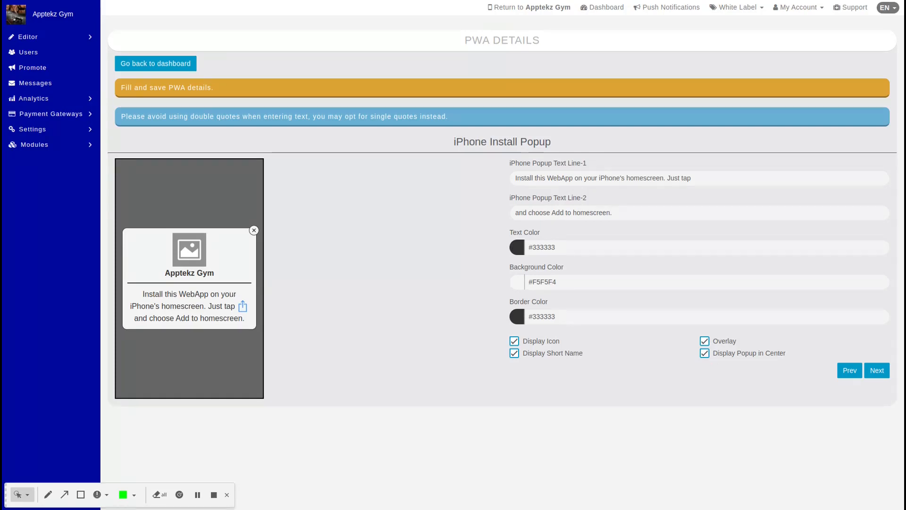
{"action": "left_click", "coordinate": [876, 370]}
{"action": "left_click", "coordinate": [878, 377]}
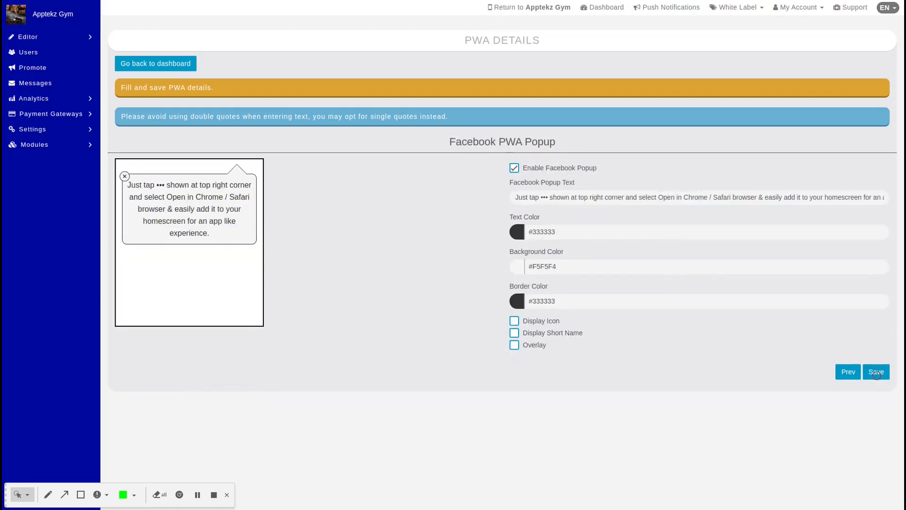
Step: Enable the icon, short name and overlay for the Facebook PWA popup, and save the PWA details
{"action": "left_click", "coordinate": [515, 322]}
{"action": "left_click", "coordinate": [515, 333]}
{"action": "left_click", "coordinate": [515, 345]}
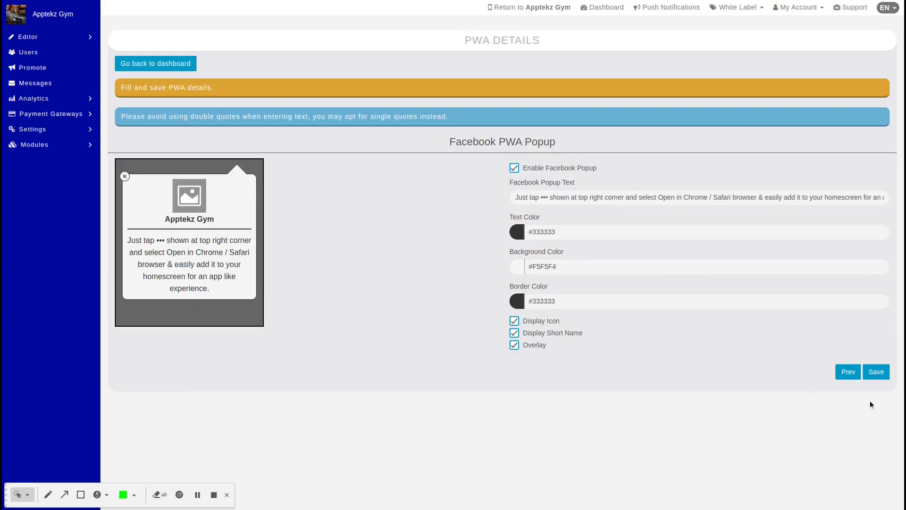
{"action": "left_click", "coordinate": [514, 344]}
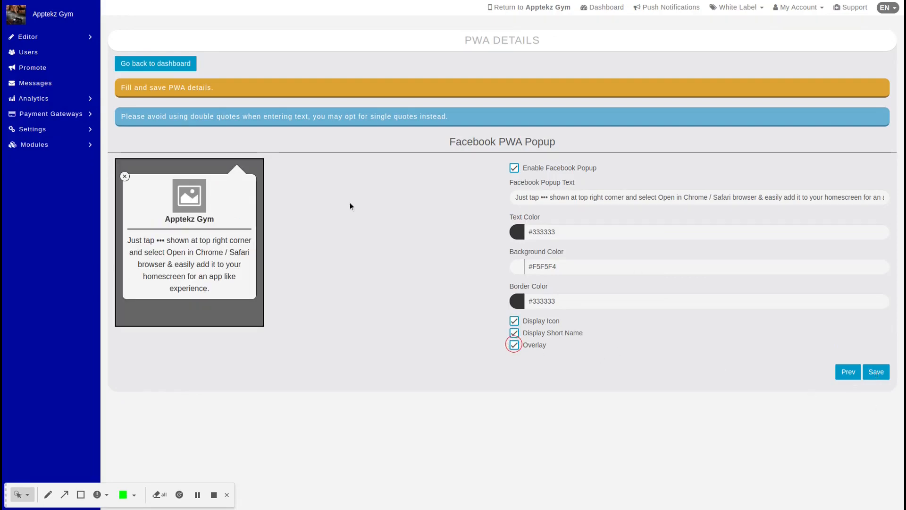
{"action": "left_click", "coordinate": [878, 374]}
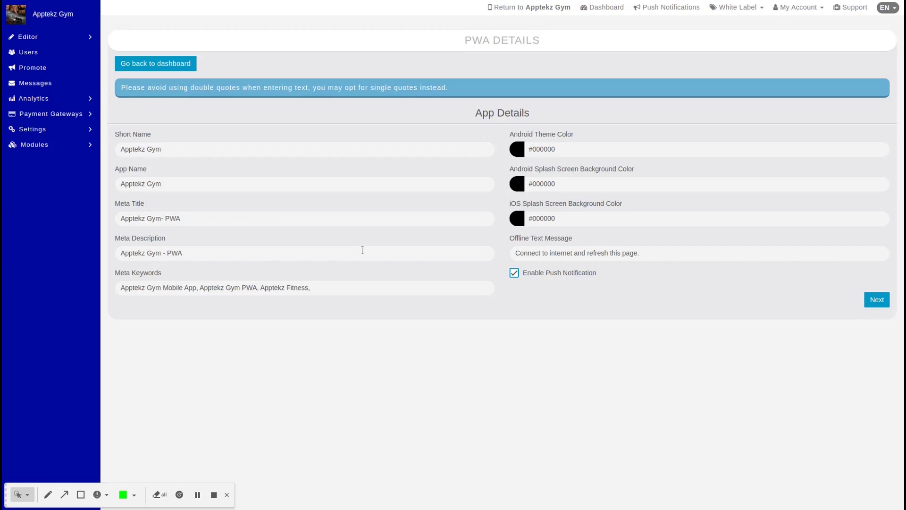
Step: Go through the iPhone and Facebook popup settings again, re-save the PWA details and return to the PWA dashboard
{"action": "left_click", "coordinate": [881, 299]}
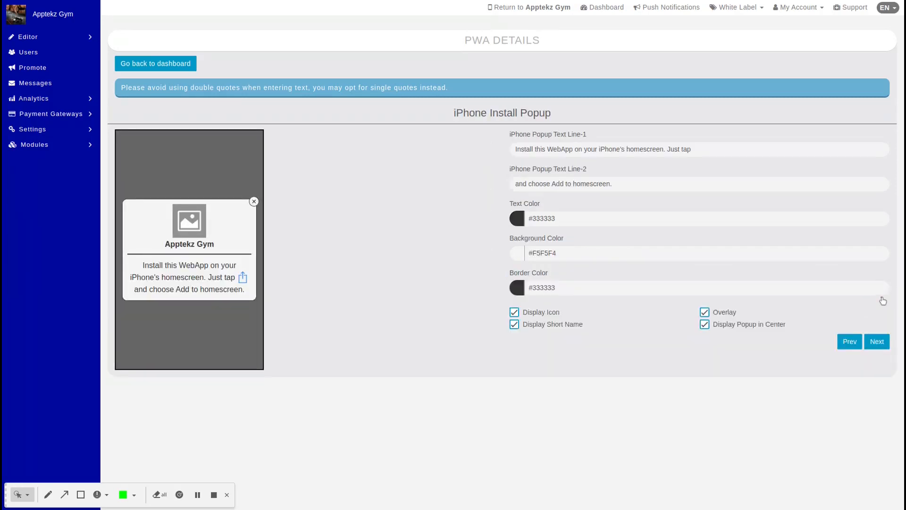
{"action": "left_click", "coordinate": [883, 346]}
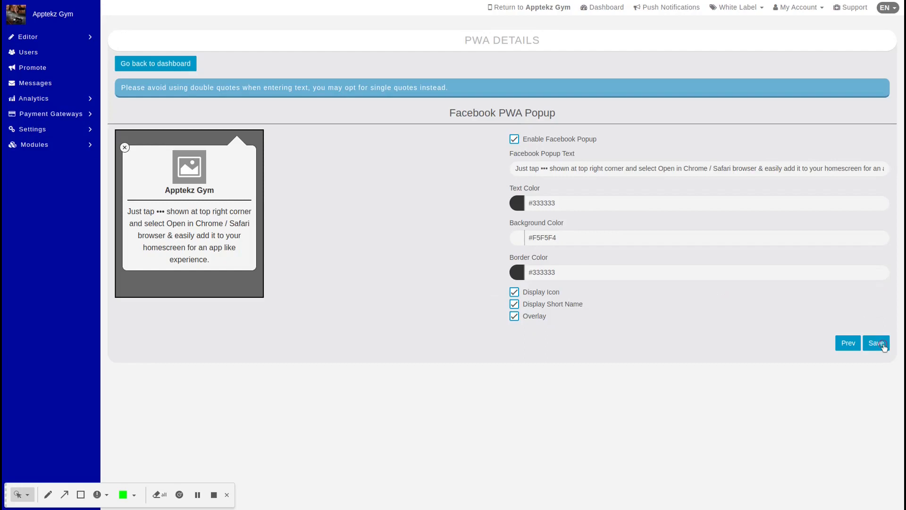
{"action": "left_click", "coordinate": [876, 344]}
{"action": "left_click", "coordinate": [884, 345]}
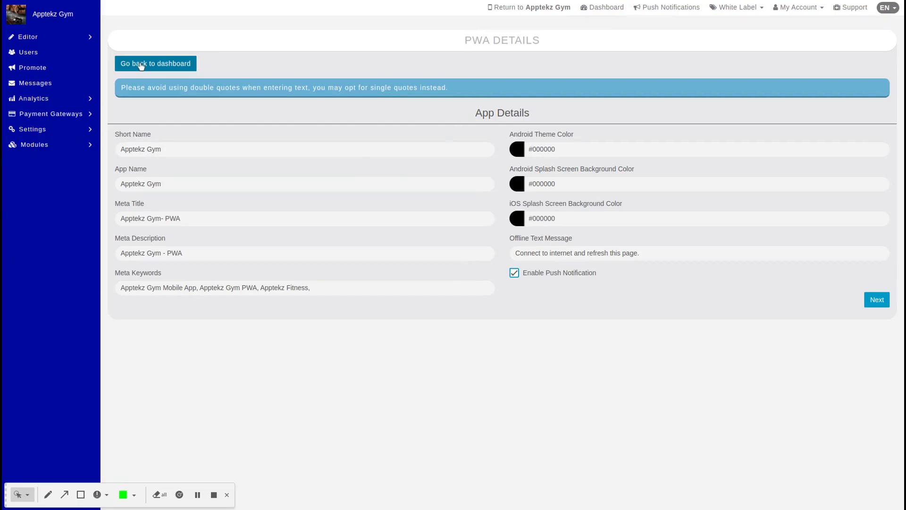
{"action": "left_click", "coordinate": [140, 65]}
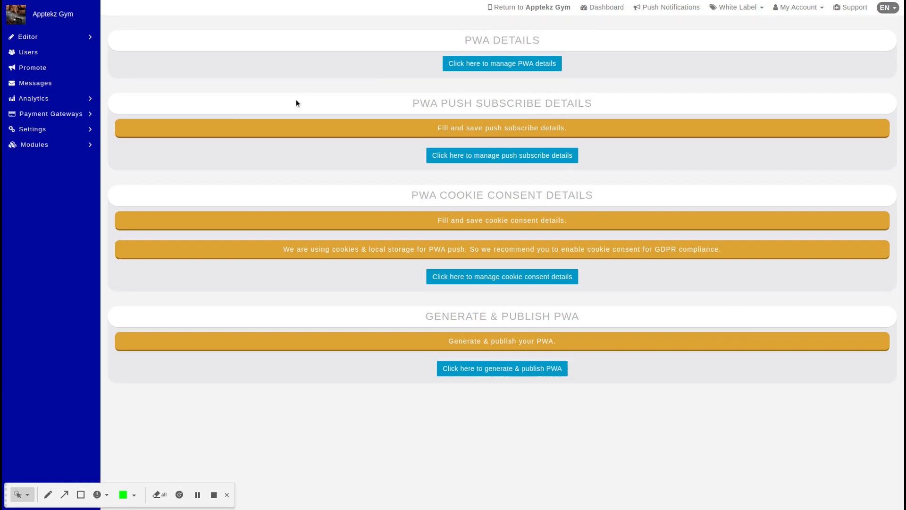
{"action": "left_click", "coordinate": [476, 63]}
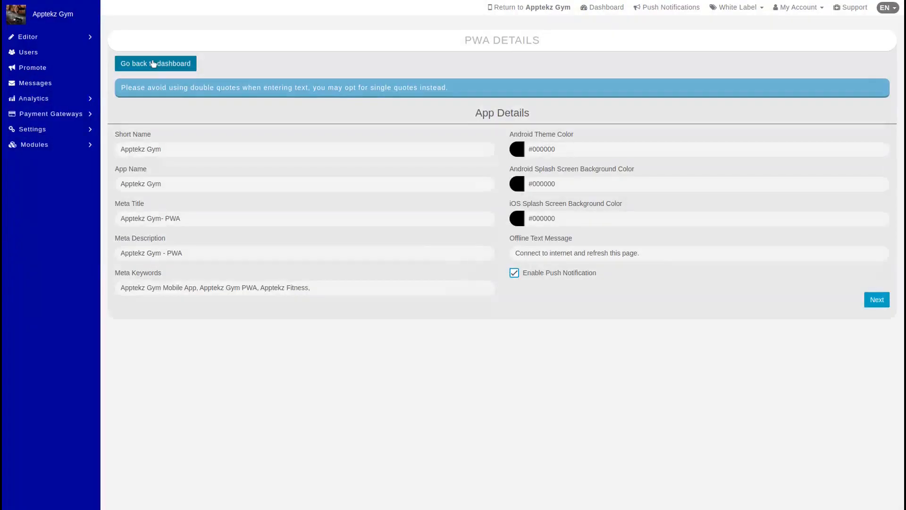
{"action": "left_click", "coordinate": [153, 63]}
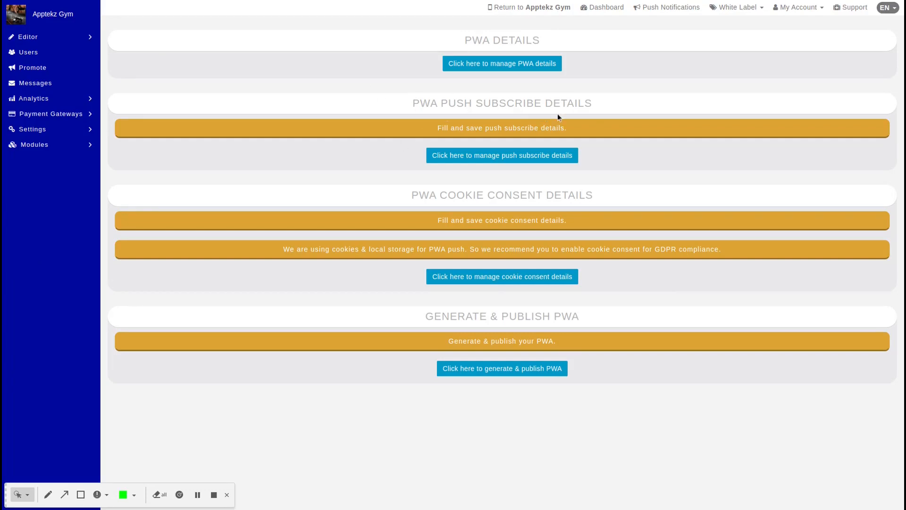
Step: Open the push subscribe details and proceed past the subscribe prompt settings to the push subscribe success message
{"action": "left_click", "coordinate": [460, 157]}
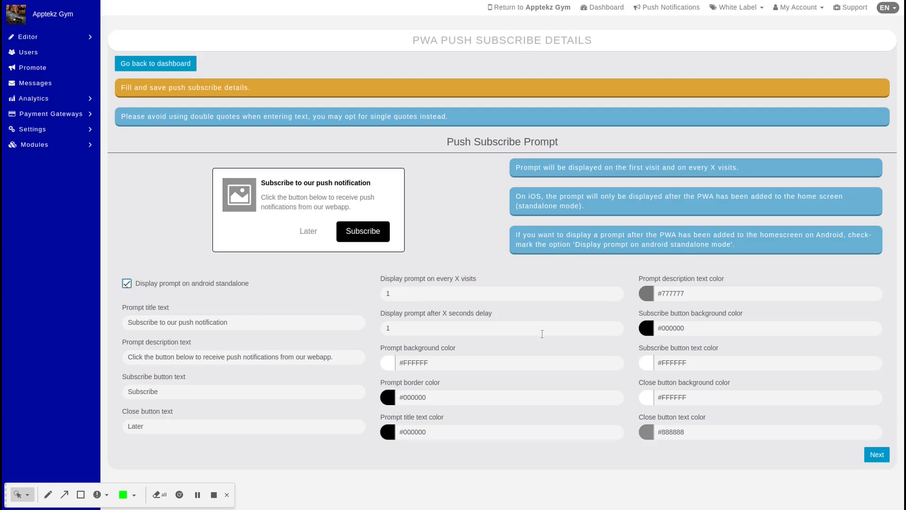
{"action": "left_click", "coordinate": [126, 284]}
{"action": "left_click", "coordinate": [877, 456]}
{"action": "left_click", "coordinate": [877, 457]}
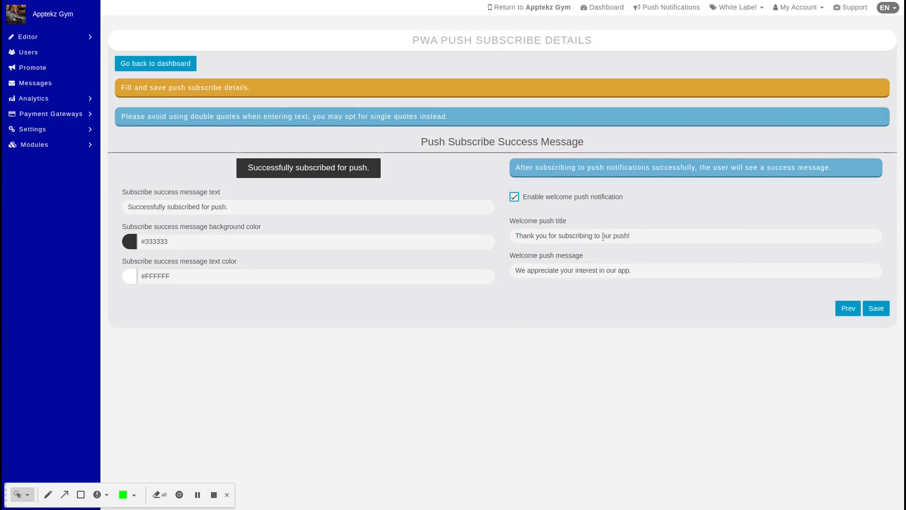
Step: Set the welcome push title to "Thank you for subscribing to notifications!" and the message to "We hope you enjoy using our app.", and save
{"action": "left_click_drag", "start_coordinate": [601, 236], "coordinate": [628, 236]}
{"action": "type", "text": "no"}
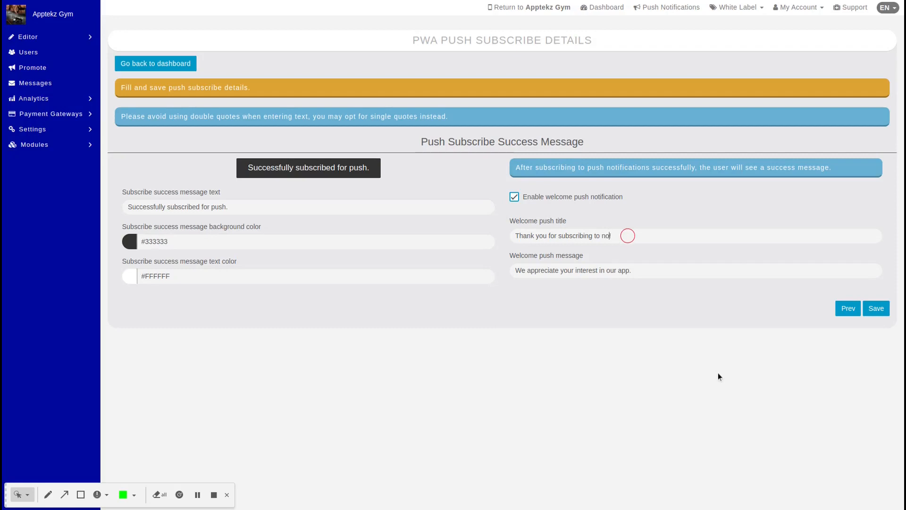
{"action": "type", "text": "tific"}
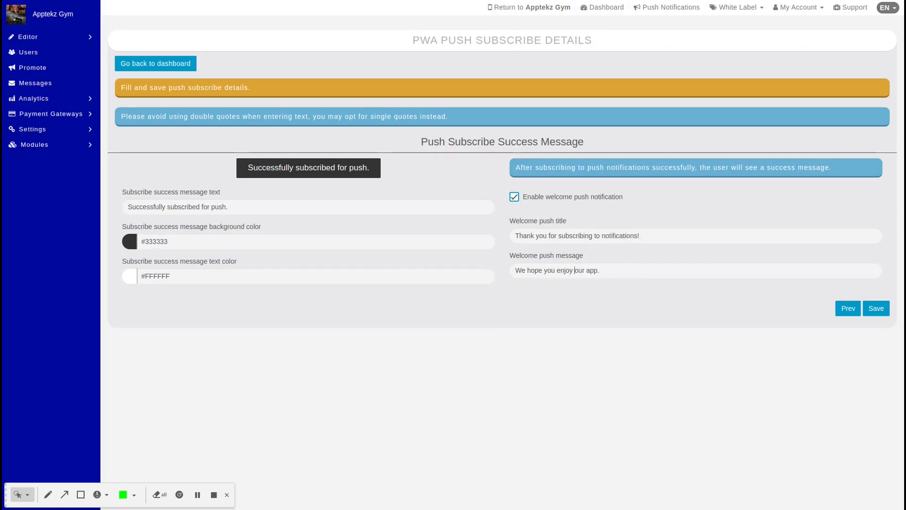
{"action": "type", "text": "using"}
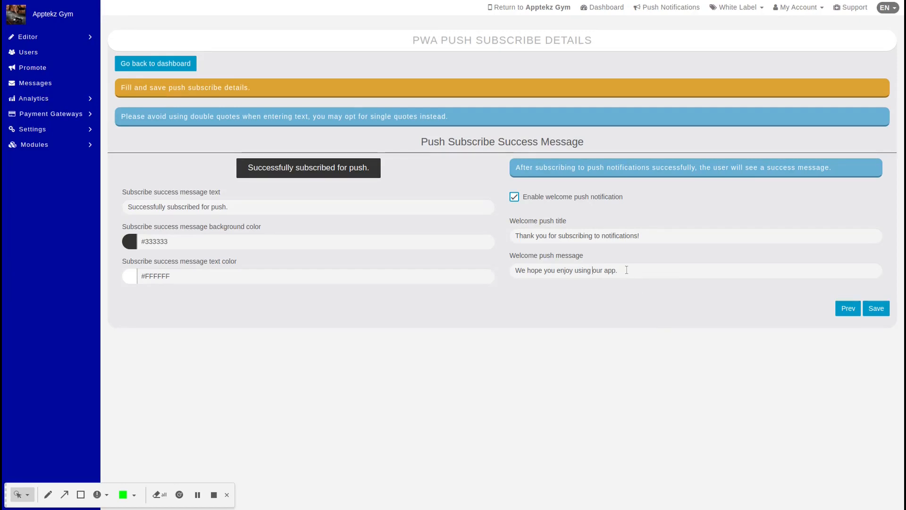
{"action": "left_click", "coordinate": [878, 311]}
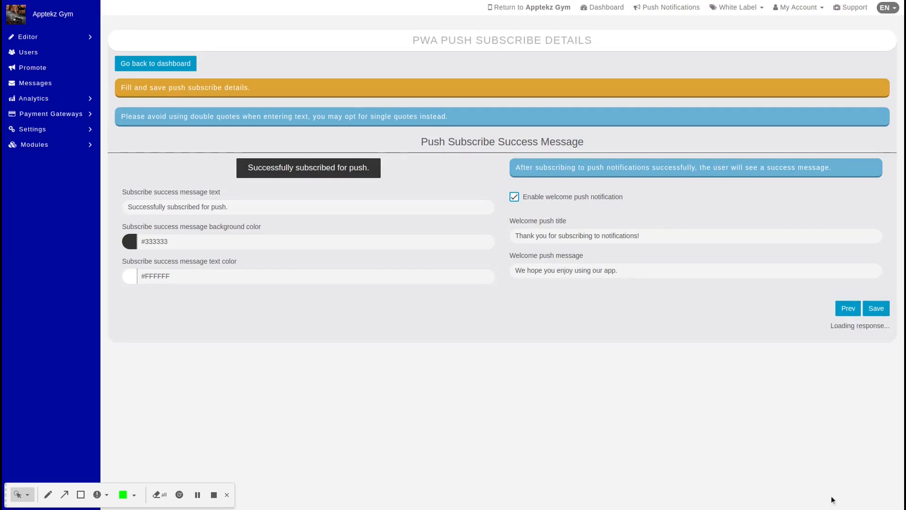
{"action": "left_click", "coordinate": [879, 310]}
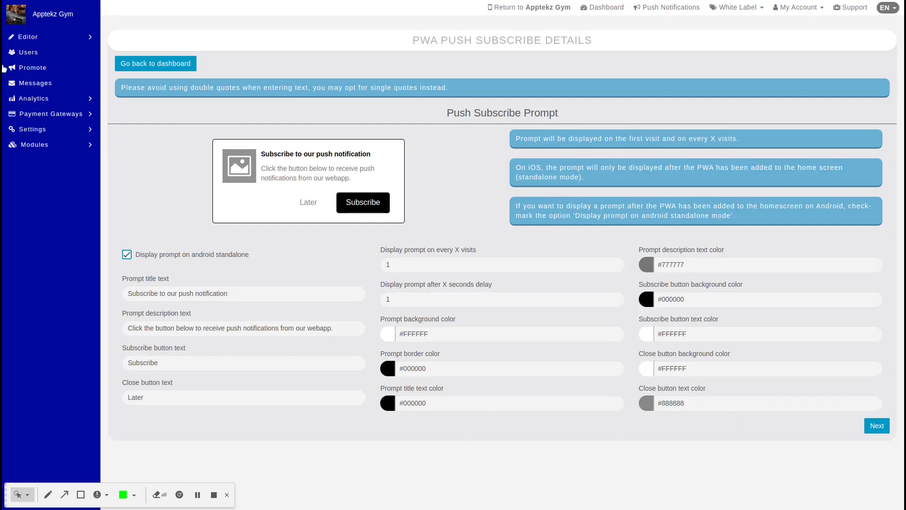
Step: Save the cookie consent details with the default consent and more info modal settings, and return to the PWA dashboard
{"action": "left_click", "coordinate": [161, 66]}
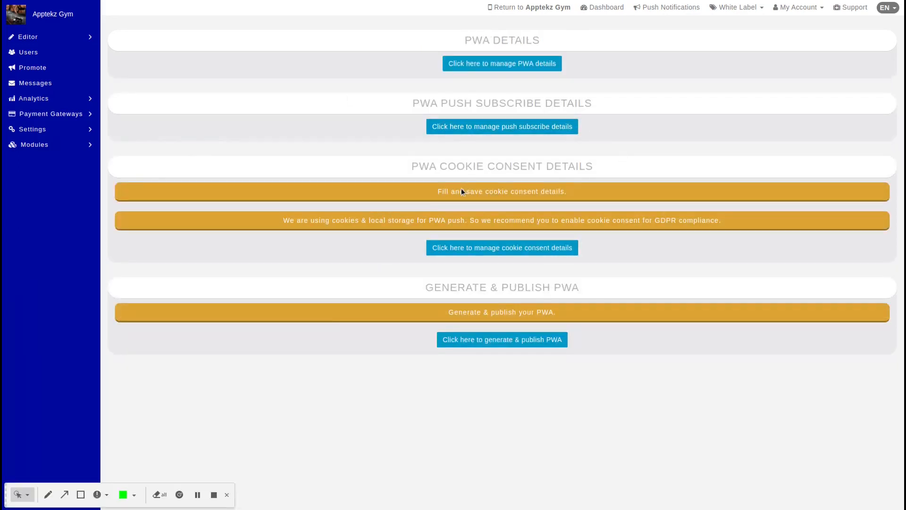
{"action": "left_click", "coordinate": [470, 248]}
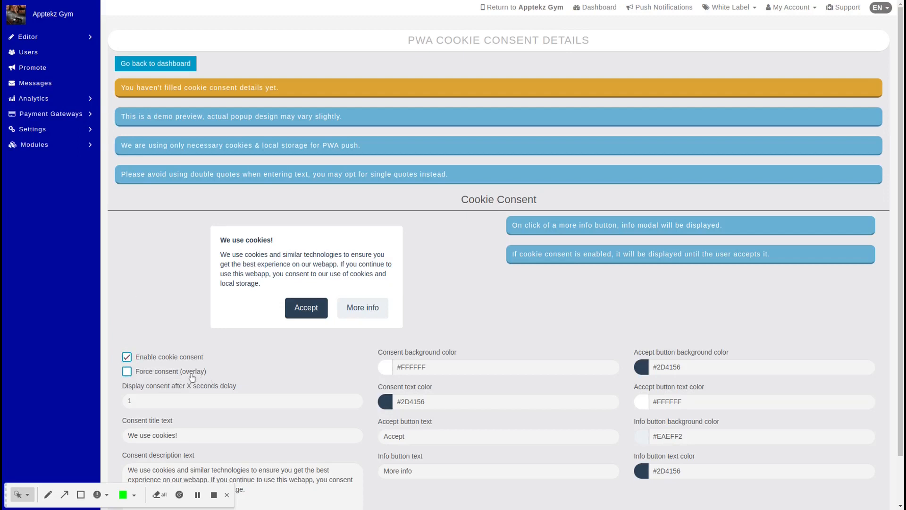
{"action": "scroll", "coordinate": [837, 378], "scroll_direction": "down", "scroll_amount": 2}
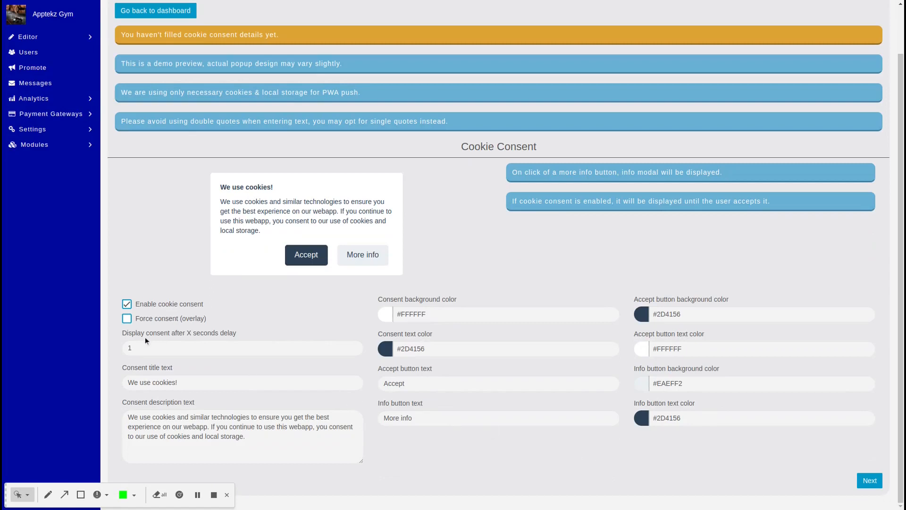
{"action": "left_click", "coordinate": [868, 480]}
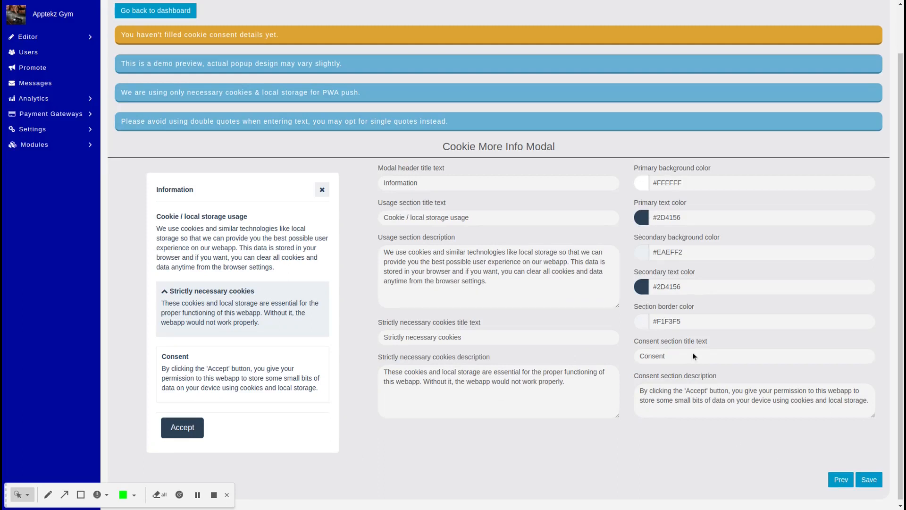
{"action": "left_click", "coordinate": [871, 480]}
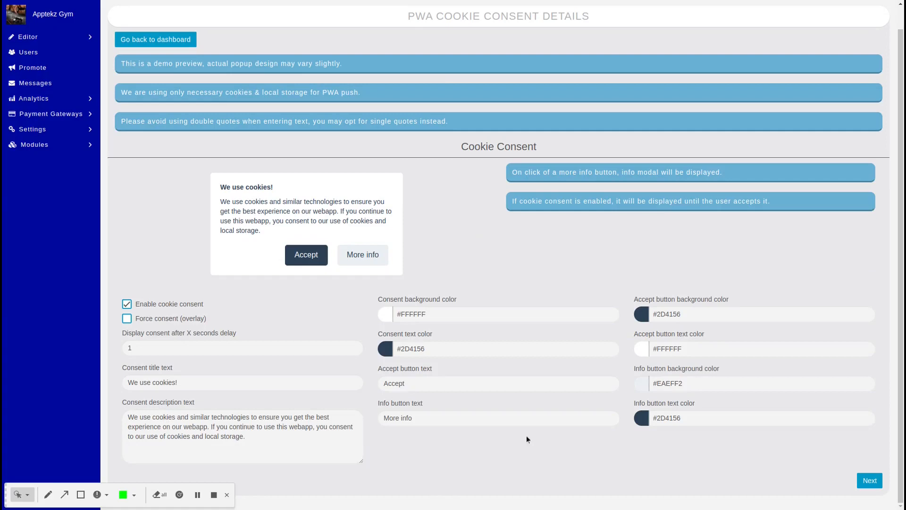
{"action": "left_click", "coordinate": [155, 42]}
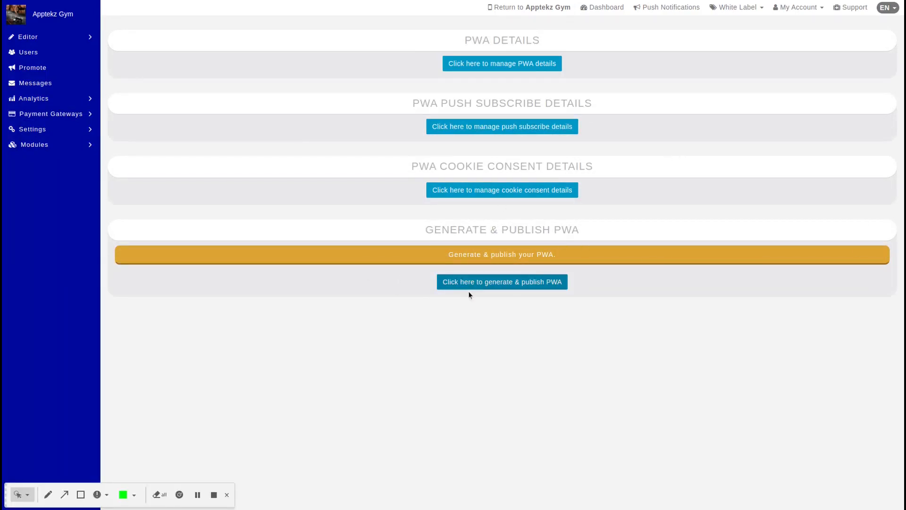
Step: Generate and publish the PWA, and view its full link and QR code on the dashboard
{"action": "left_click", "coordinate": [480, 283]}
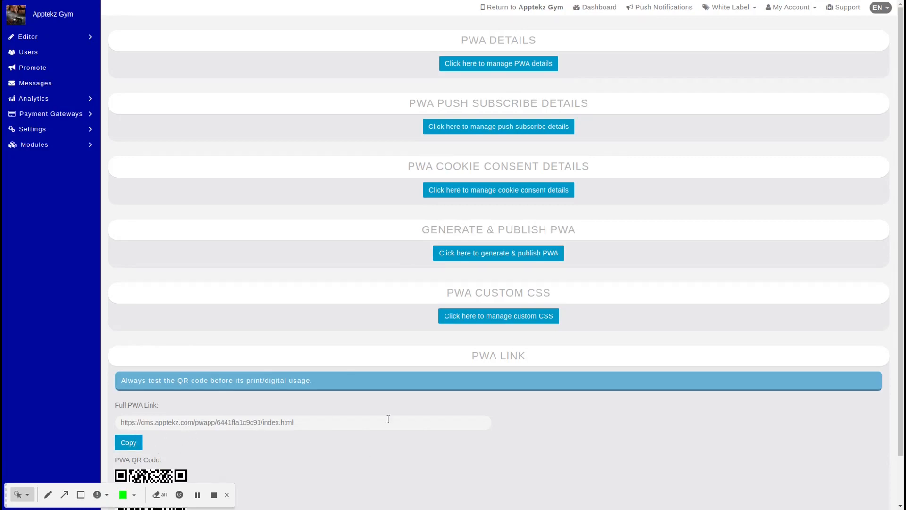
{"action": "scroll", "coordinate": [354, 430], "scroll_direction": "down", "scroll_amount": 2}
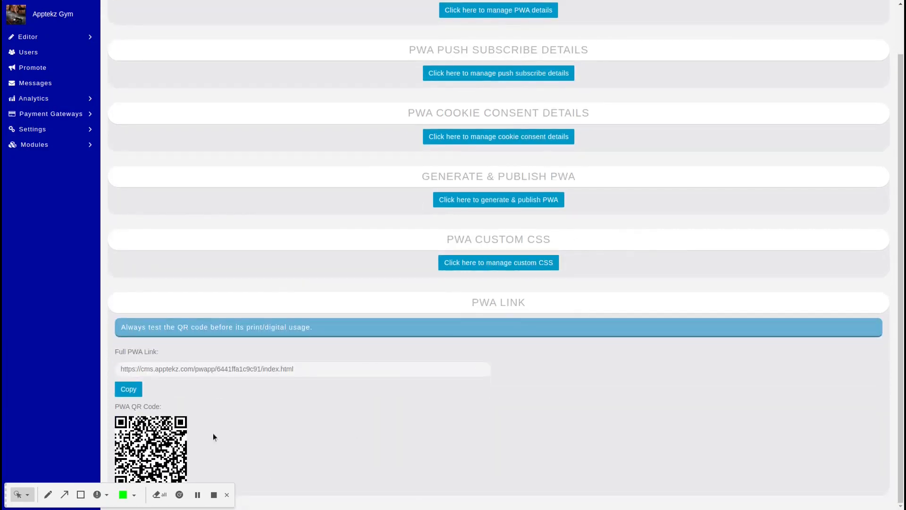
{"action": "scroll", "coordinate": [395, 430], "scroll_direction": "up", "scroll_amount": 2}
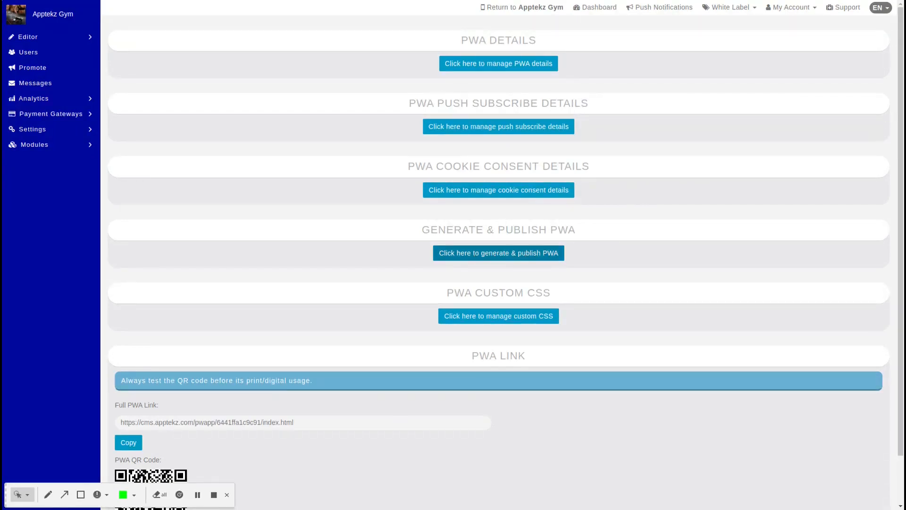
Step: Reopen the PWA publishing settings and switch to Cloudflare to examine the type, name and target of the apptekzgym CNAME record for pwadirectory.com
{"action": "left_click", "coordinate": [526, 255]}
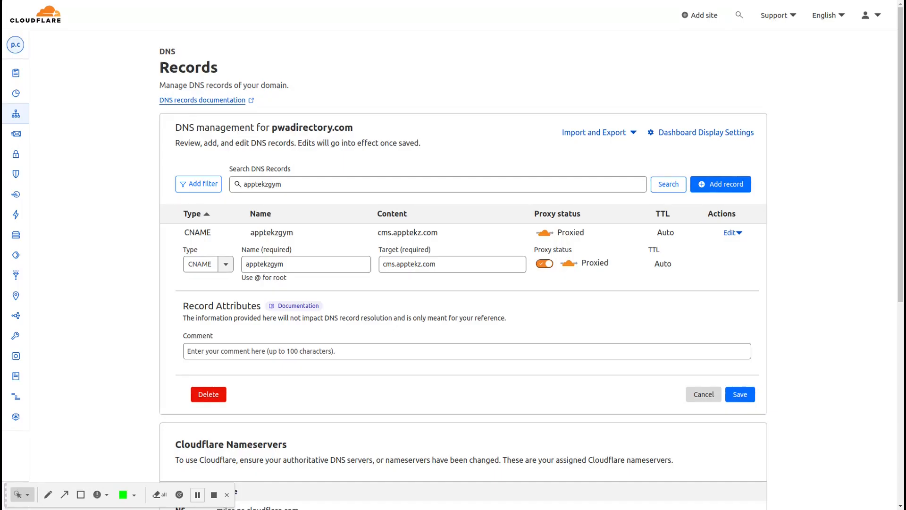
{"action": "mouse_move", "coordinate": [17, 73]}
{"action": "left_click", "coordinate": [225, 265]}
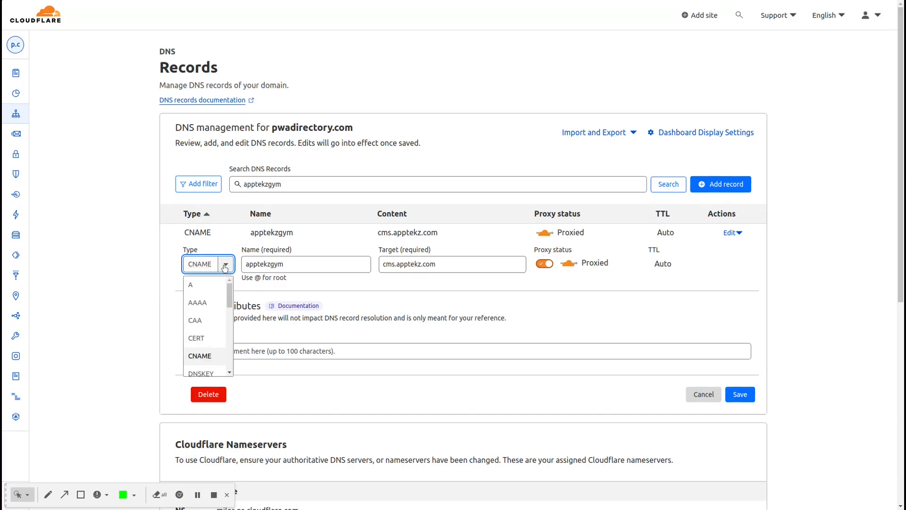
{"action": "left_click", "coordinate": [226, 266]}
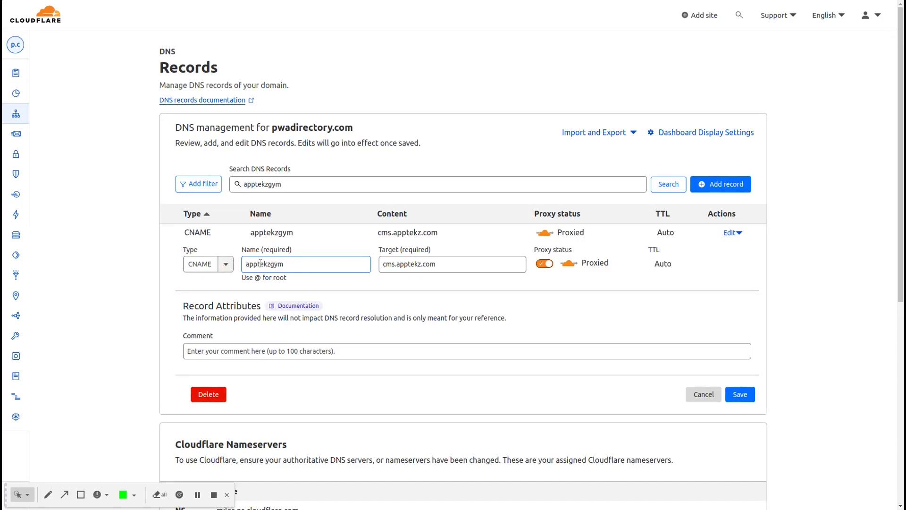
{"action": "left_click", "coordinate": [384, 265]}
{"action": "left_click", "coordinate": [399, 270]}
{"action": "left_click", "coordinate": [259, 267]}
{"action": "left_click", "coordinate": [406, 263]}
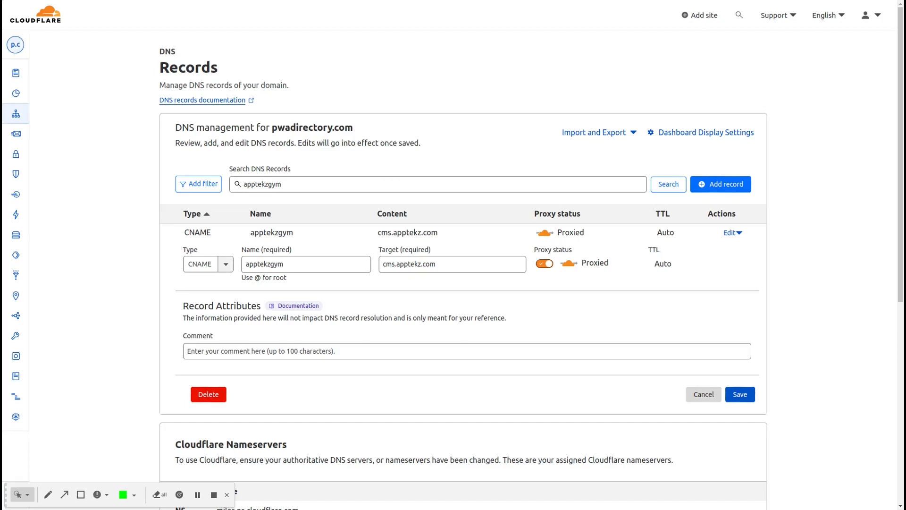
Step: Switch back to the PWA dashboard and check the full PWA link, custom domain and QR code
{"action": "key", "text": "ctrl+Tab"}
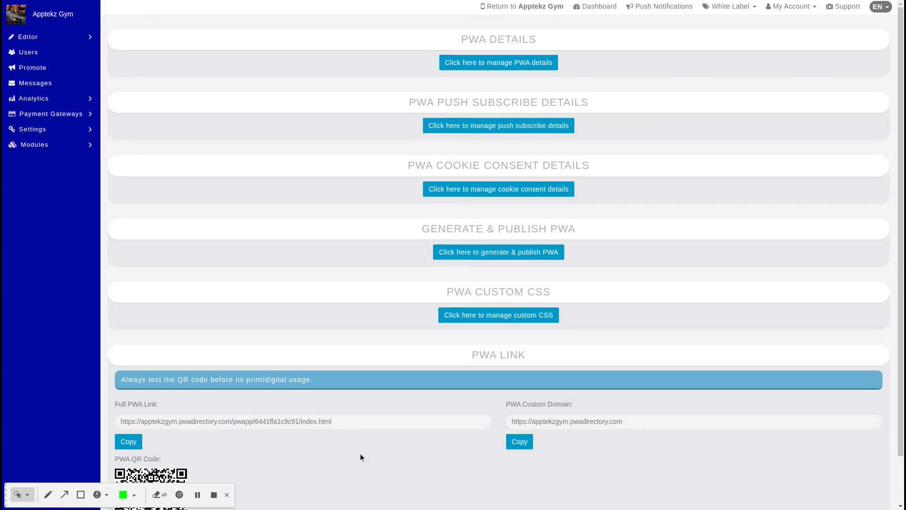
{"action": "scroll", "coordinate": [453, 439], "scroll_direction": "down", "scroll_amount": 1}
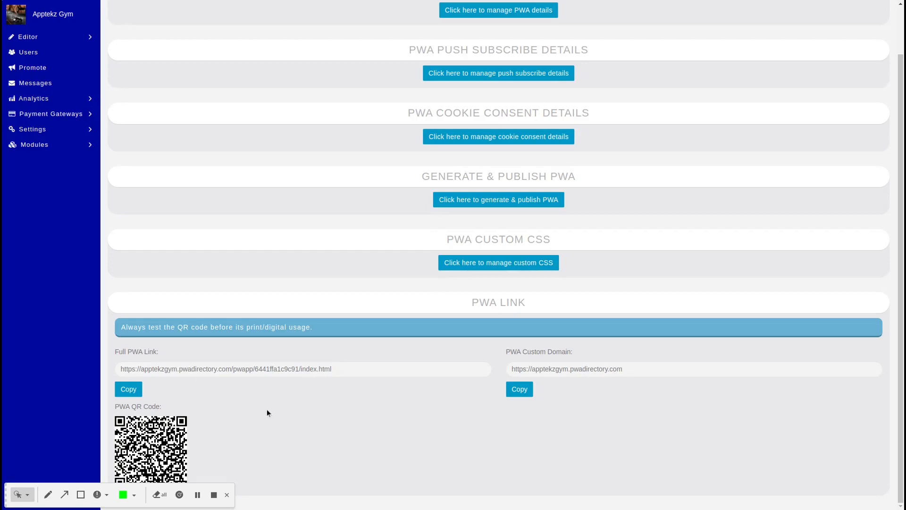
{"action": "scroll", "coordinate": [267, 410], "scroll_direction": "up", "scroll_amount": 1}
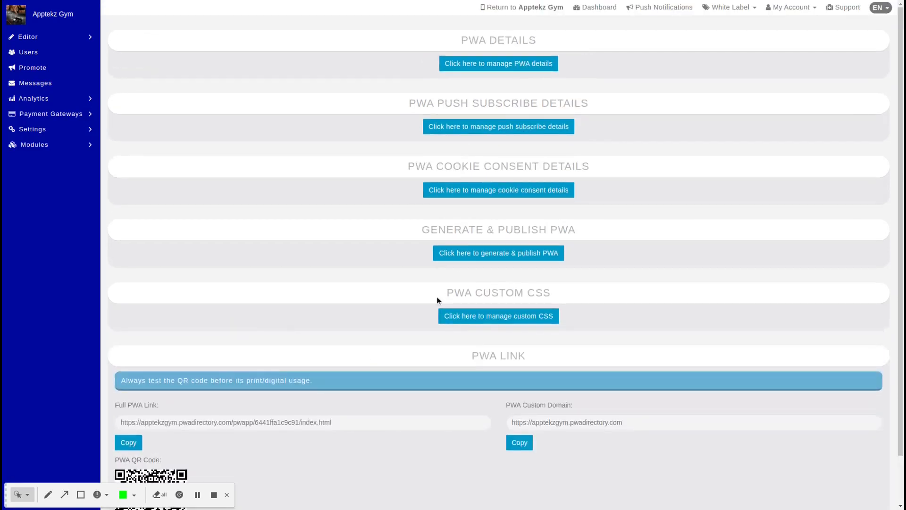